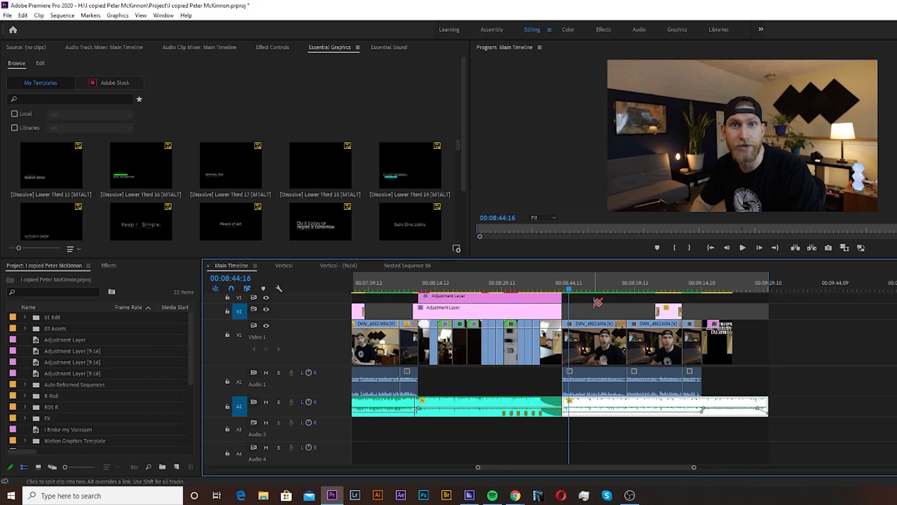
Step: Razor the DWV_4863 clip on V1 twice with the C tool, then undo both splits
left_click(598, 302)
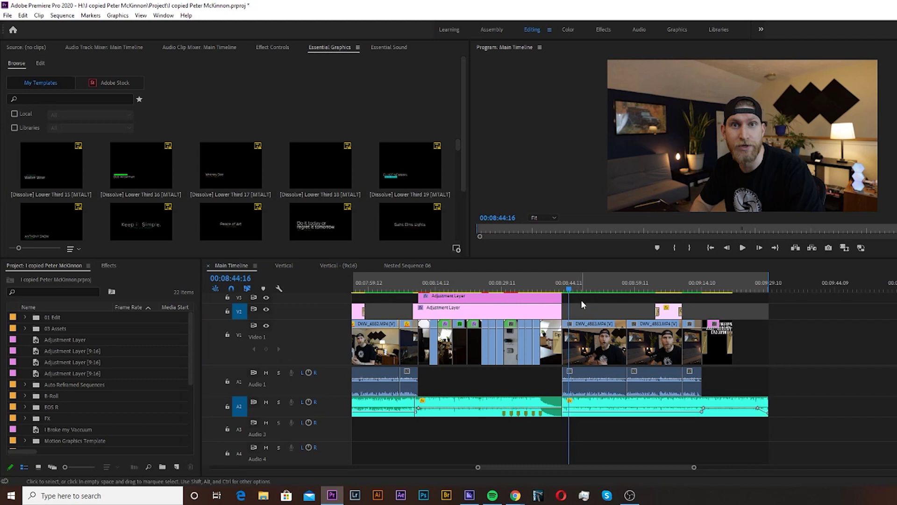
key("c")
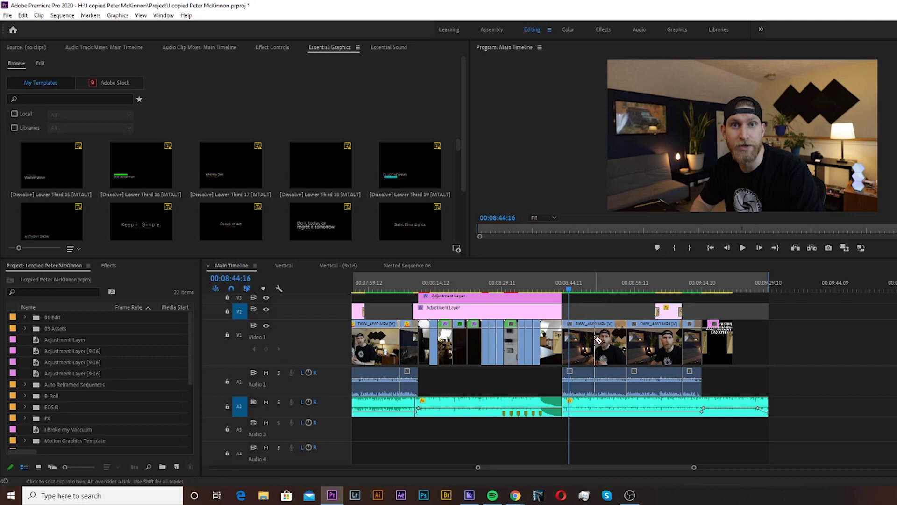
left_click(595, 346)
left_click(634, 337)
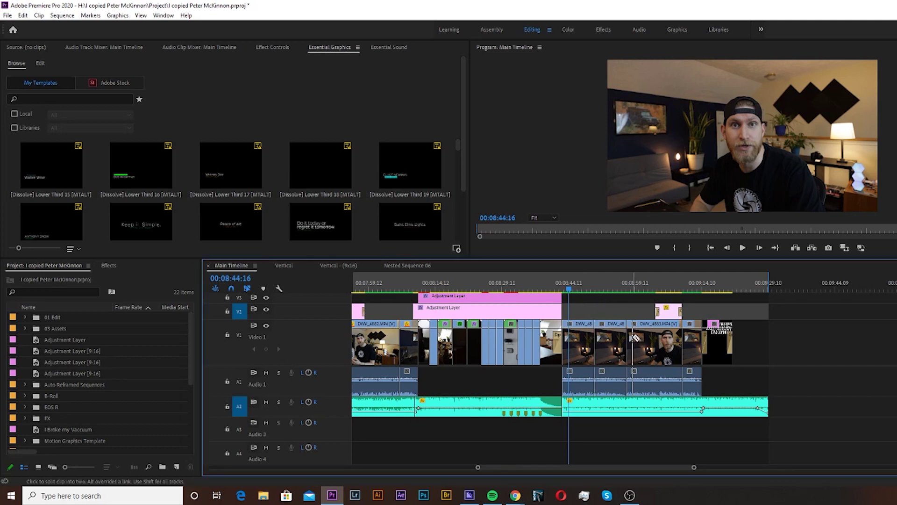
key("ctrl+z")
key("ctrl+z")
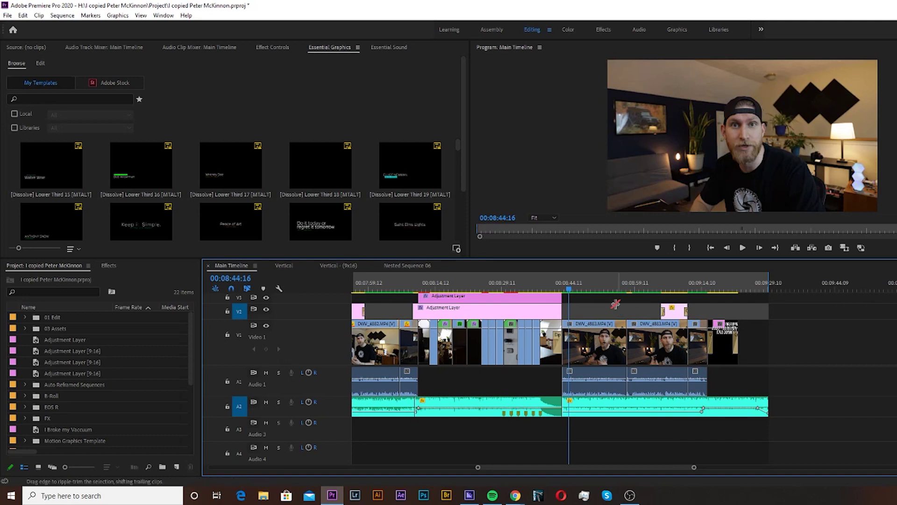
Step: Ripple-trim the V1 clip's start to 00:08:57:13 so the following clips close up
left_click(629, 286)
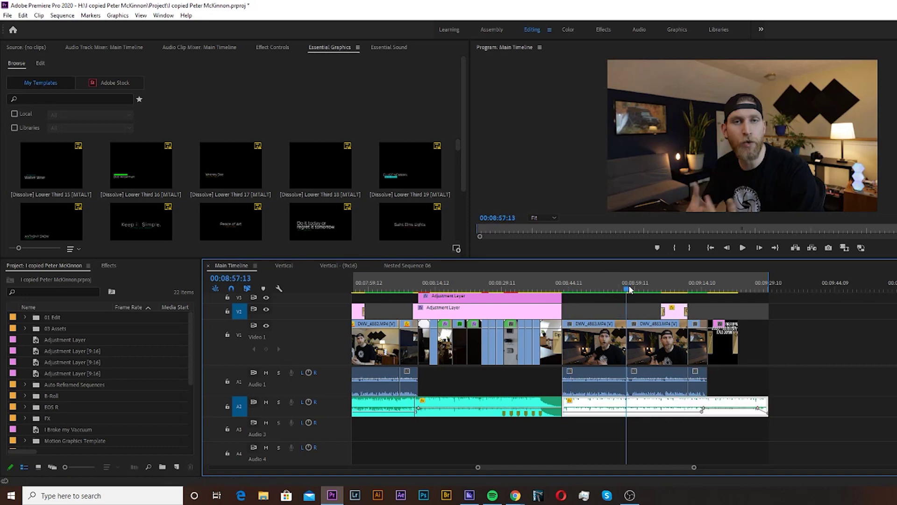
key("=")
key("=")
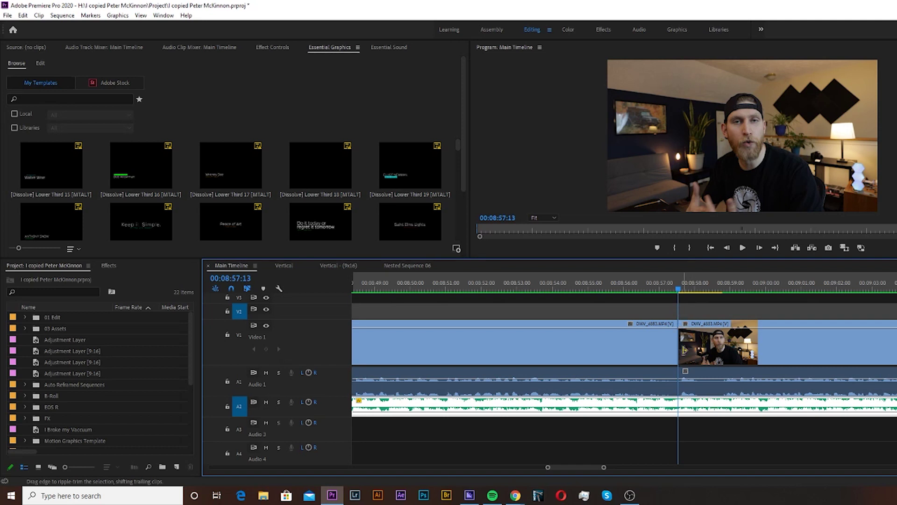
left_click_drag(680, 348, 724, 350)
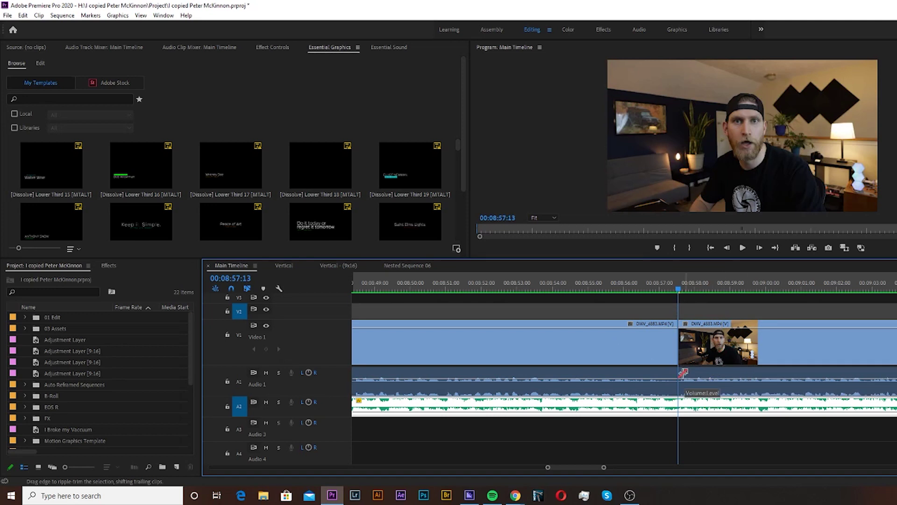
key("minus")
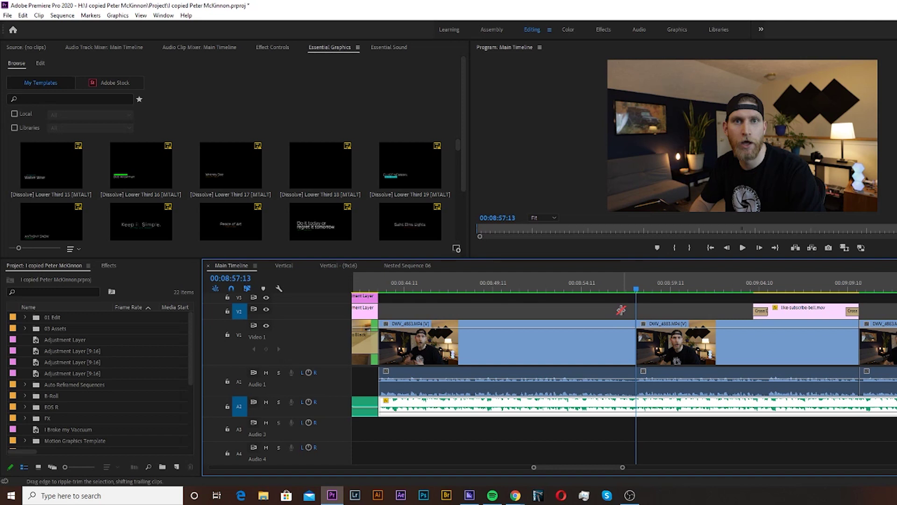
left_click(823, 380)
Step: Fade the A1 clip's end volume to -oo dB, then select every earlier clip on all tracks
left_click_drag(856, 381, 856, 401)
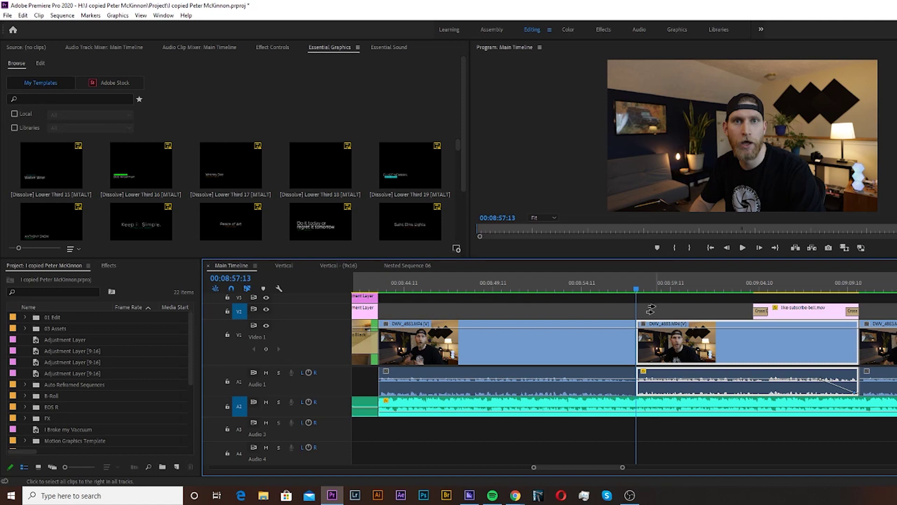
left_click(650, 310)
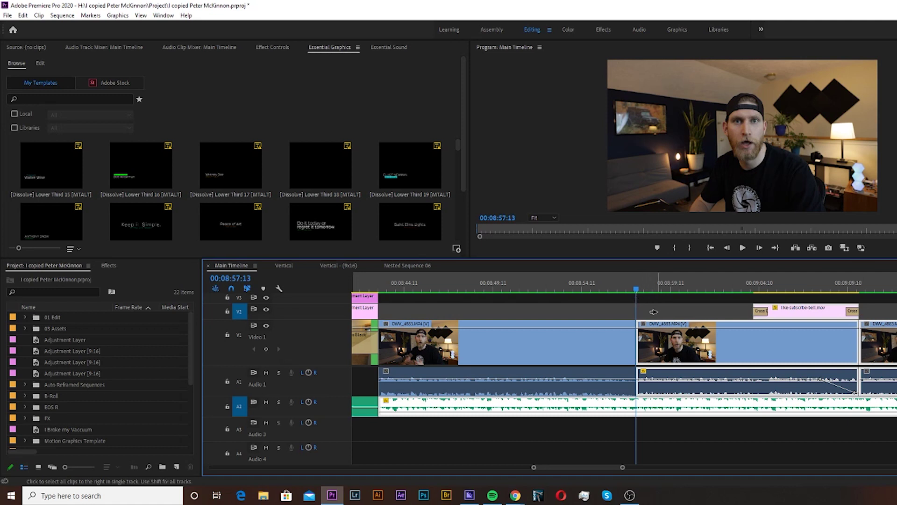
key("shift+a")
key("shift")
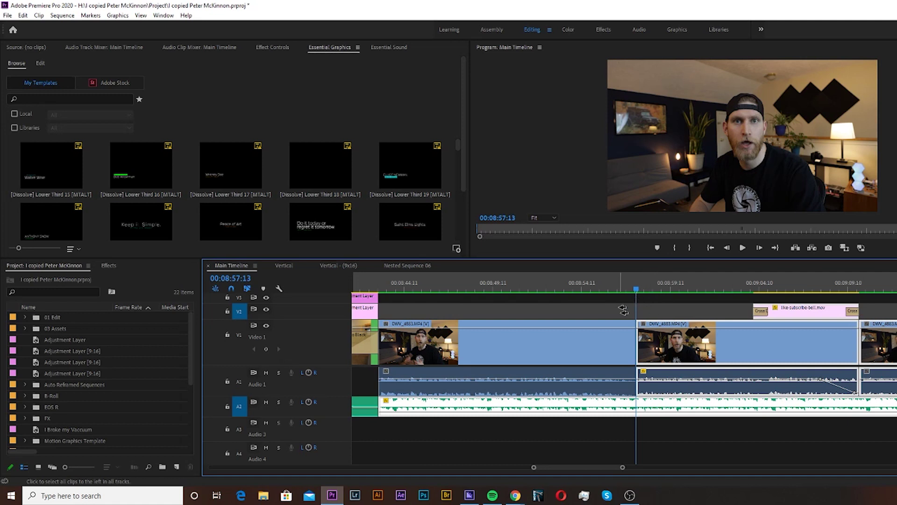
left_click(624, 311, "shift")
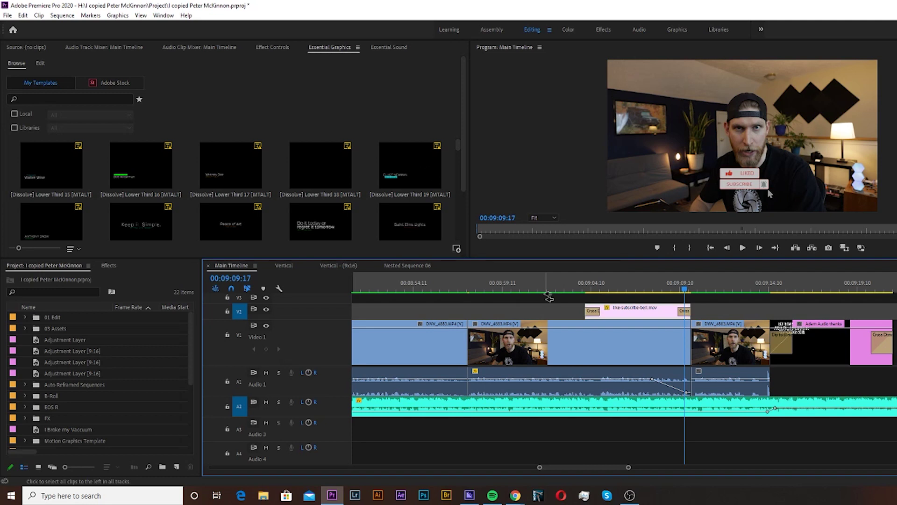
Step: Zoom in at playhead 00:09:11:01 with the Selection Tool active and drag DWV_4883.MP4 toward V2
key("minus")
key("minus")
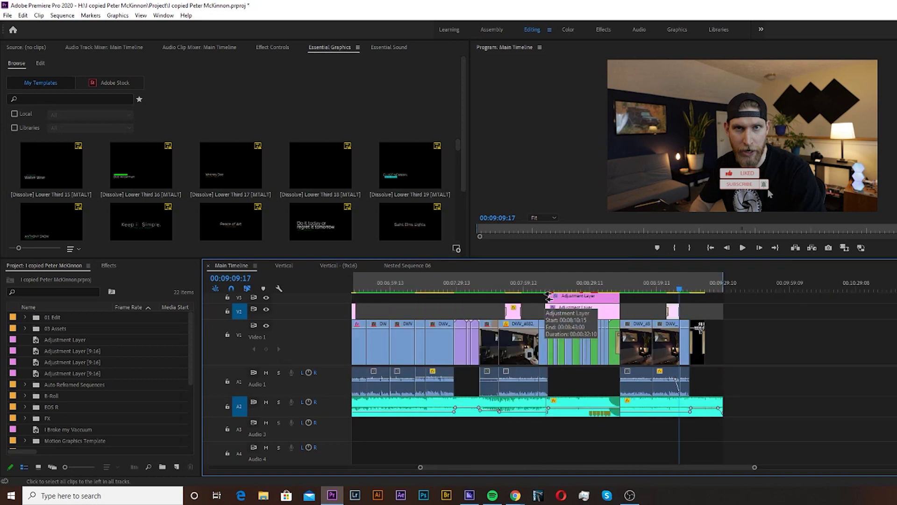
key("equal")
key("equal")
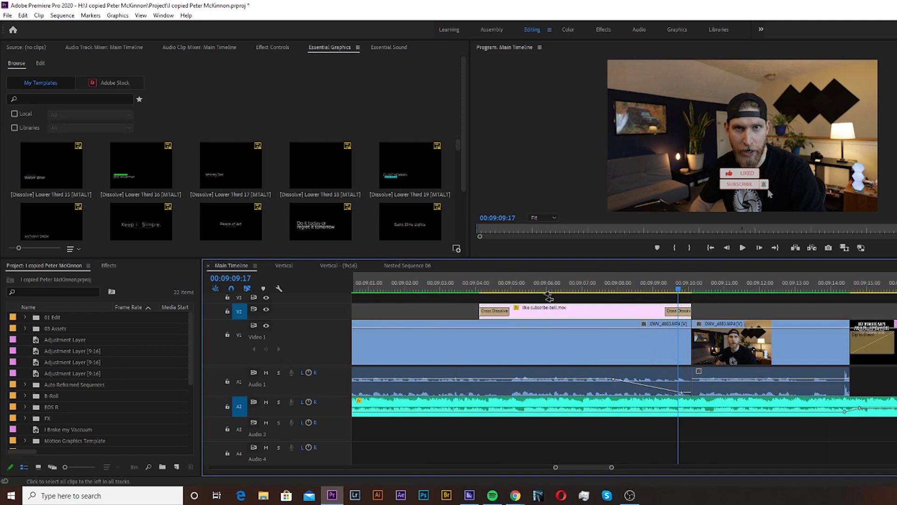
key("v")
left_click(725, 289)
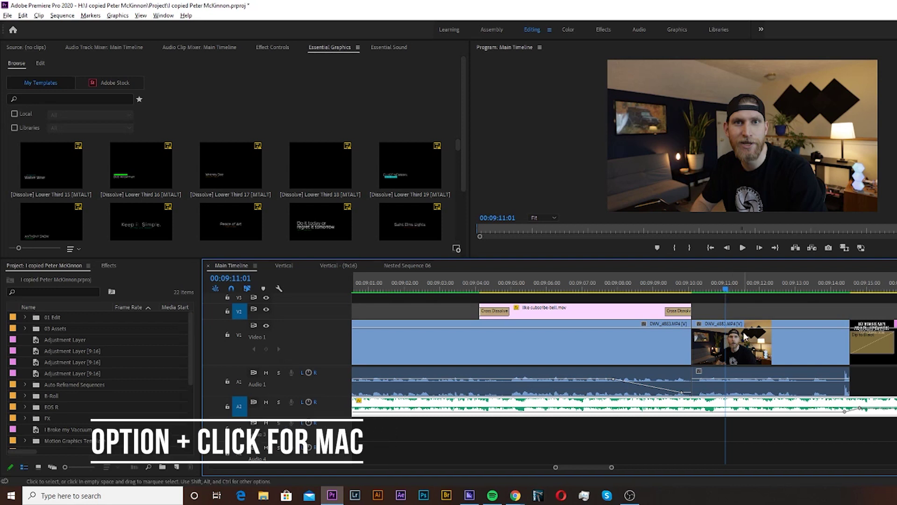
left_click_drag(746, 333, 740, 312)
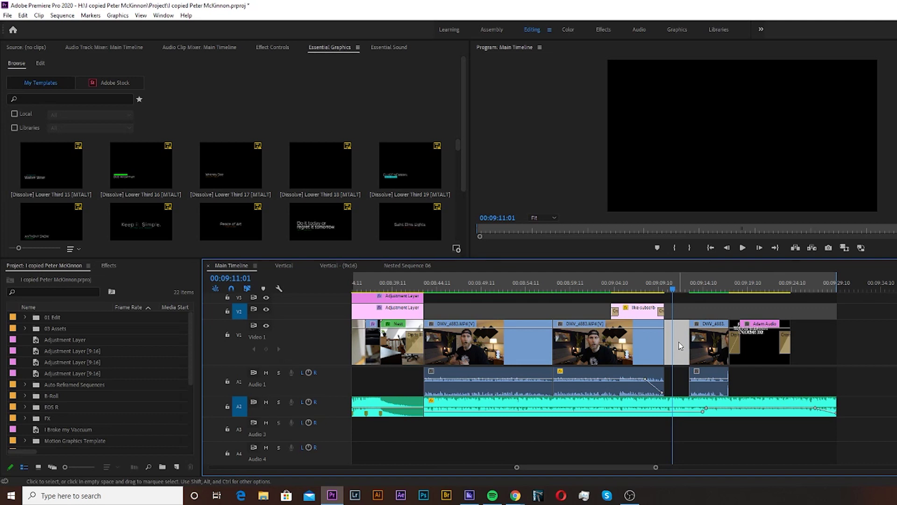
Step: Ripple delete the V1 gap so the later clips shift left
key("Delete")
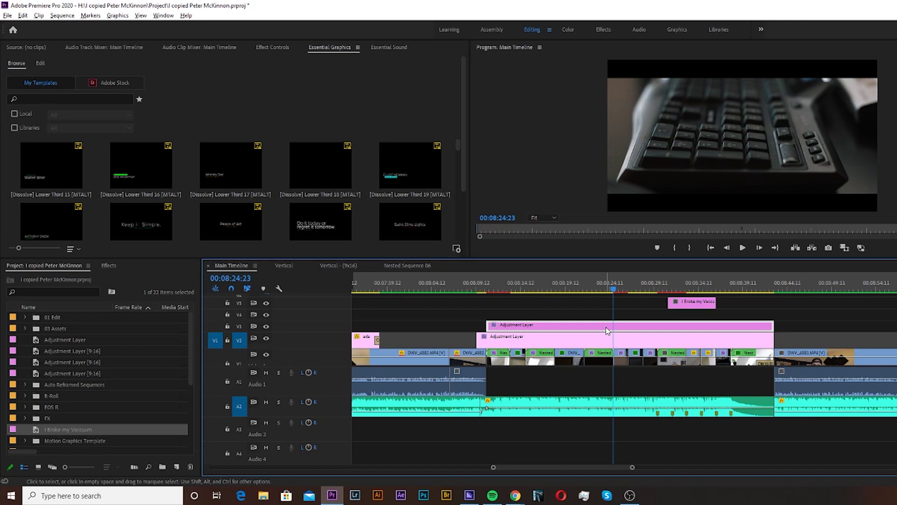
Step: Nudge the Adjustment Layer from V3 up to V5, then bring up Export Settings
key("alt+Up")
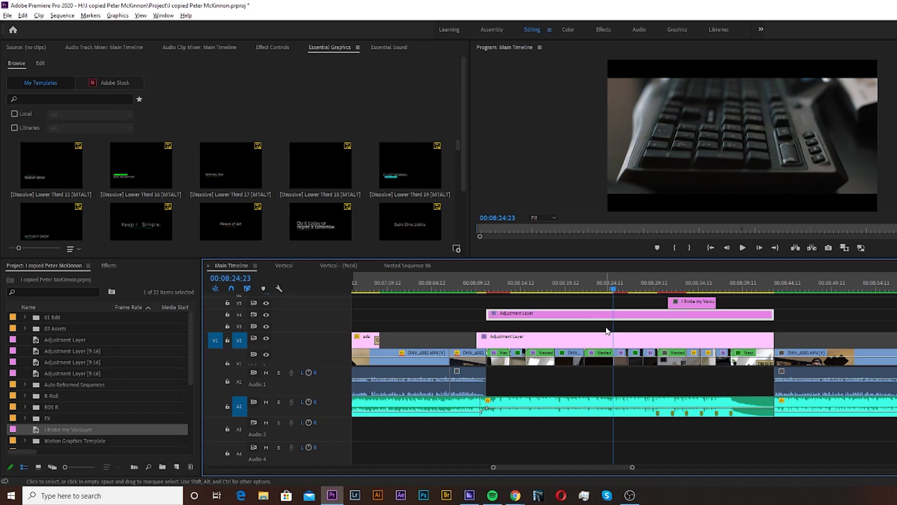
key("alt+Up")
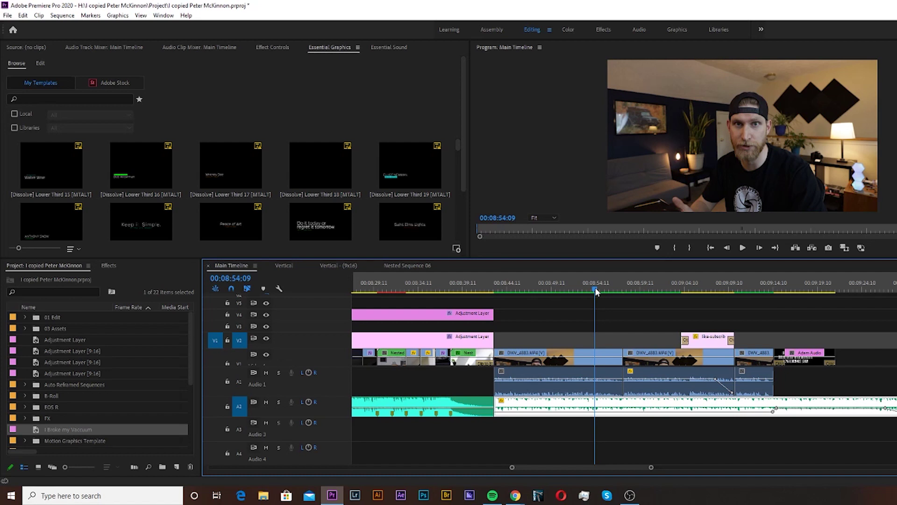
key("ctrl+m")
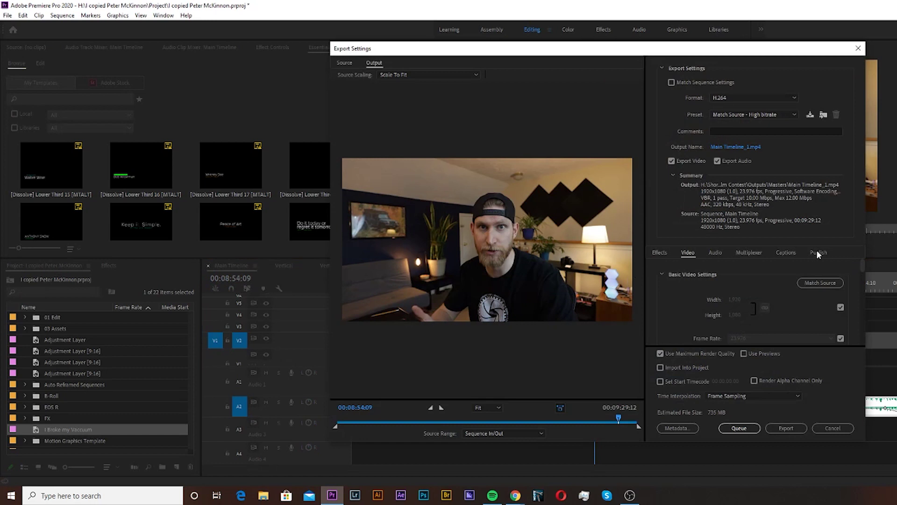
Step: Queue Main Timeline_1.mp4 (H.264, Match Source - High bitrate) in Media Encoder and start encoding
left_click(787, 428)
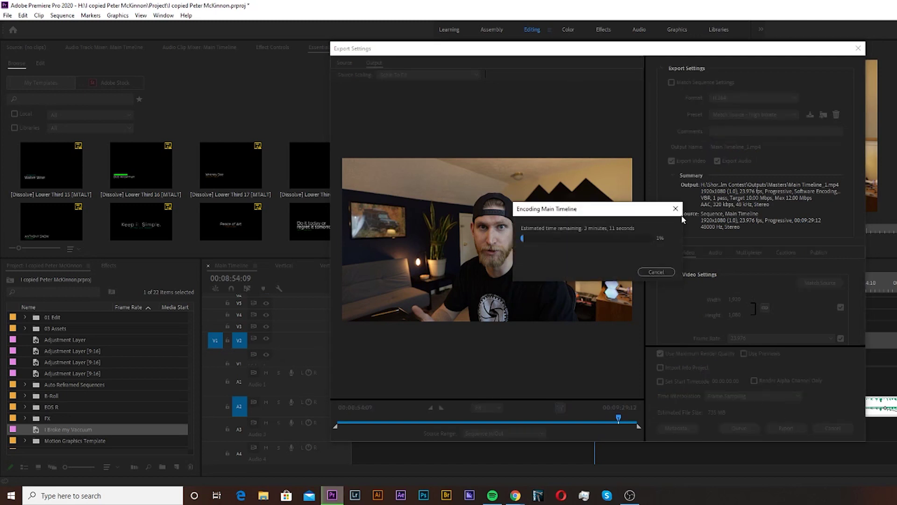
left_click(664, 270)
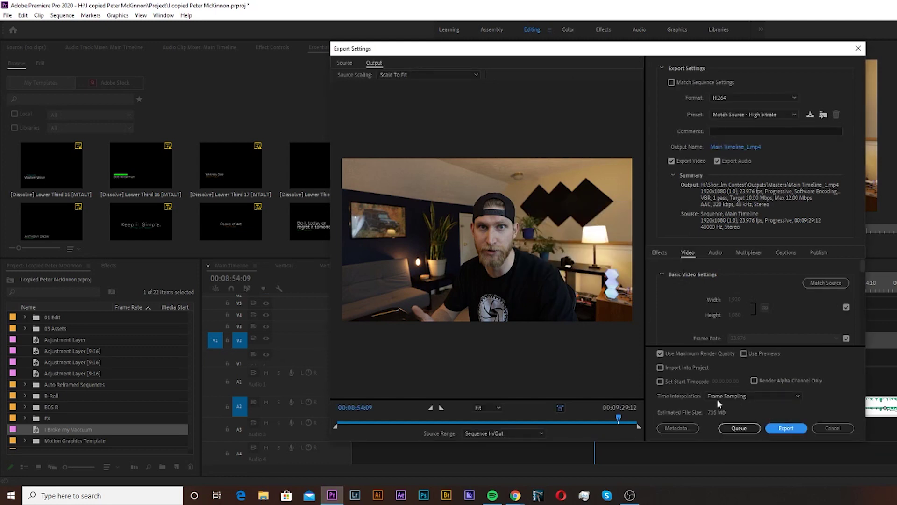
left_click(730, 428)
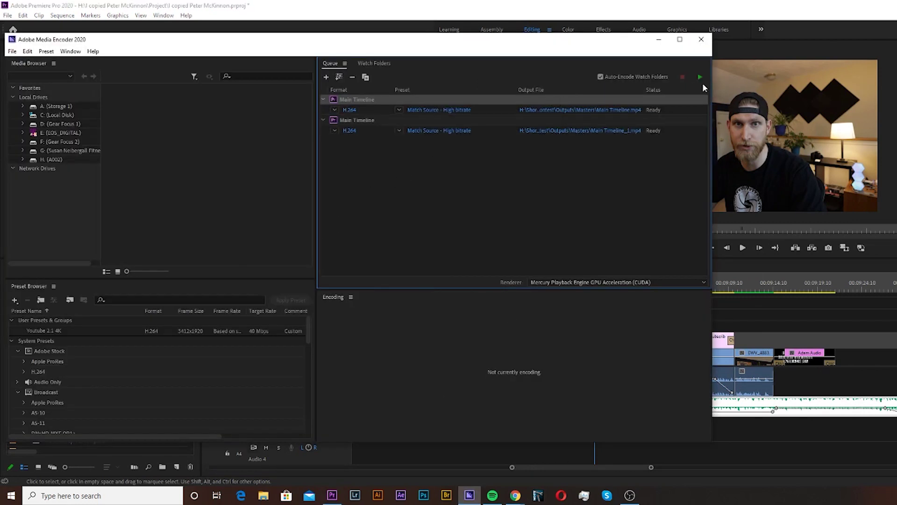
left_click(700, 79)
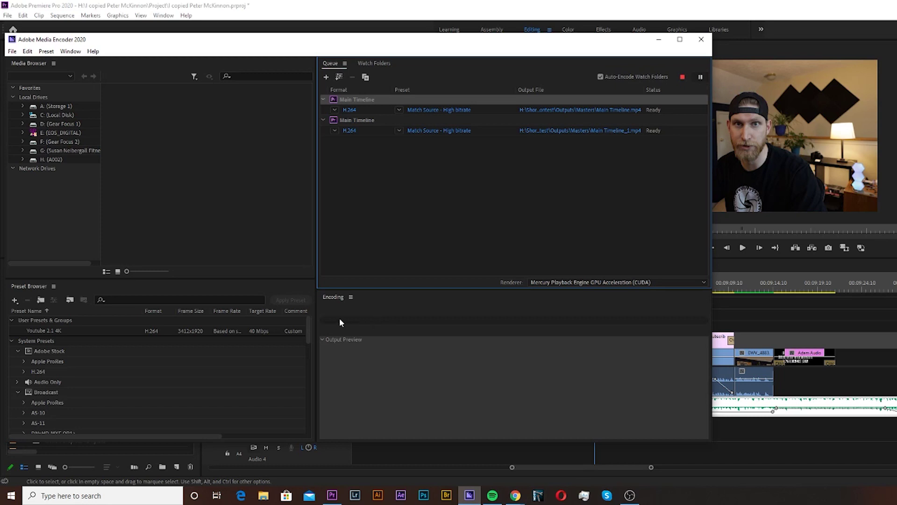
left_click(815, 316)
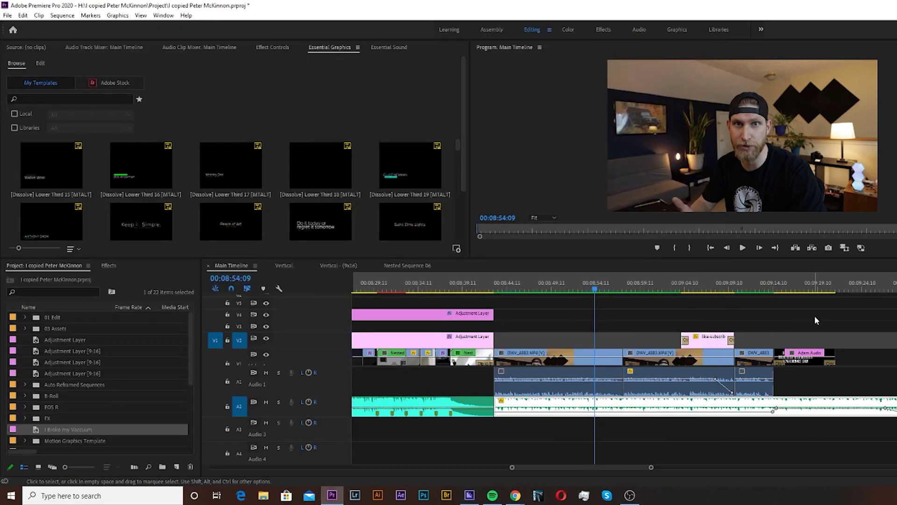
Step: Move the playhead back to 00:08:39:17 and open the Edit menu
left_click_drag(555, 289, 466, 294)
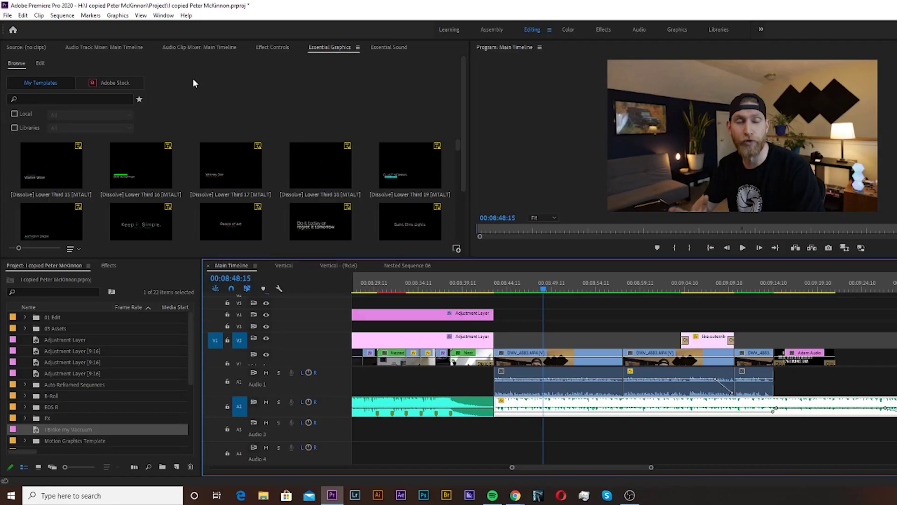
left_click(23, 16)
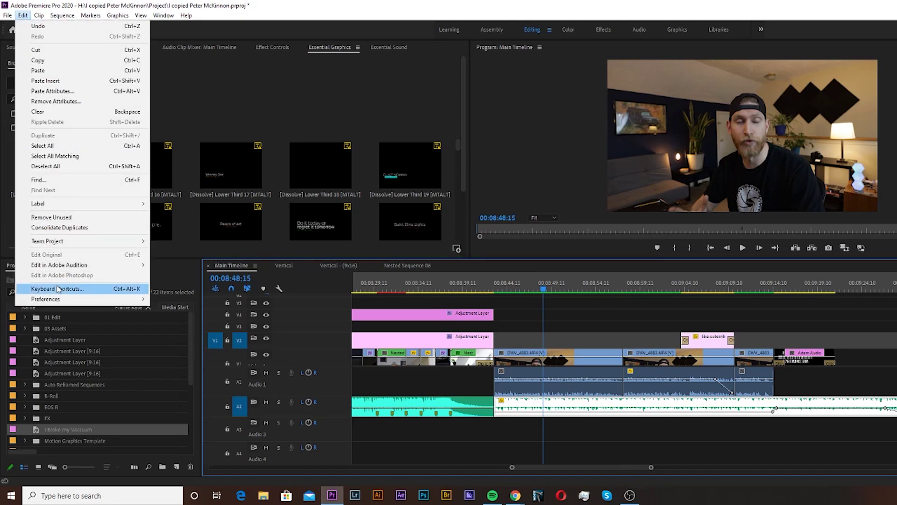
Step: Open Edit > Preferences > General and switch to the Media preferences page
mouse_move(56, 300)
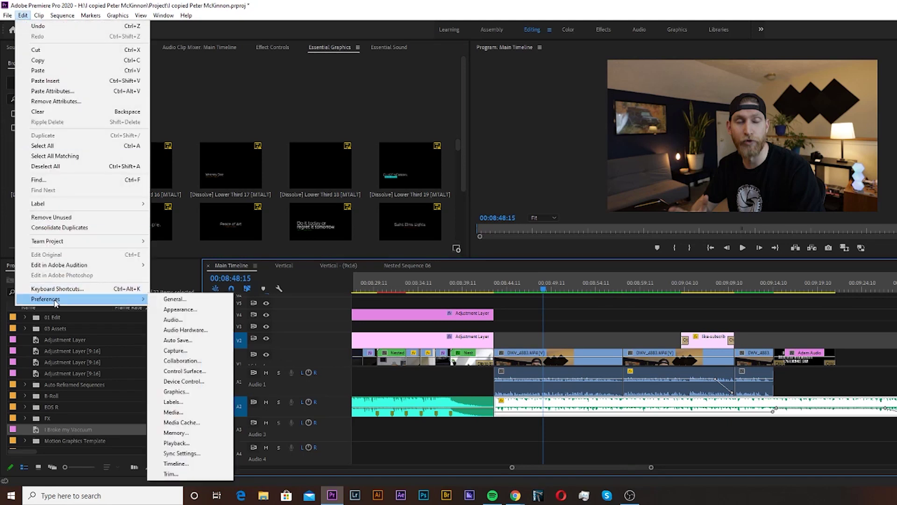
left_click(182, 302)
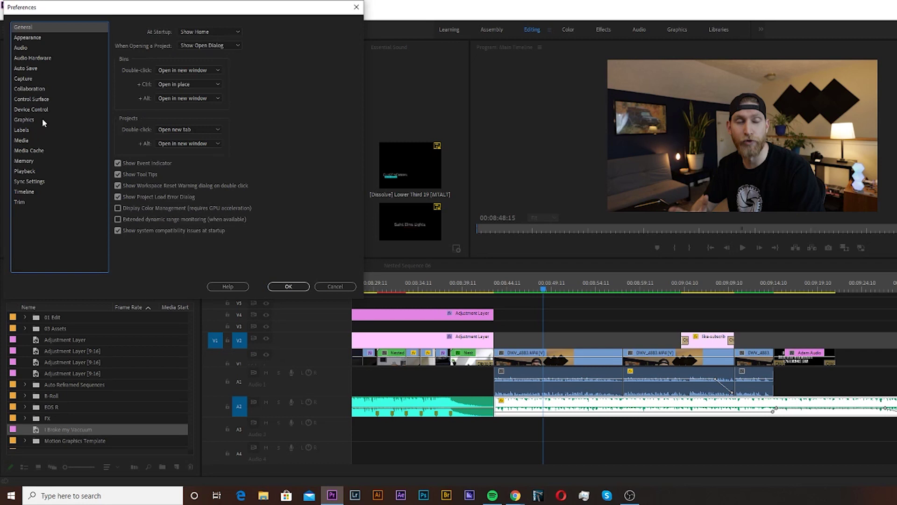
left_click(23, 140)
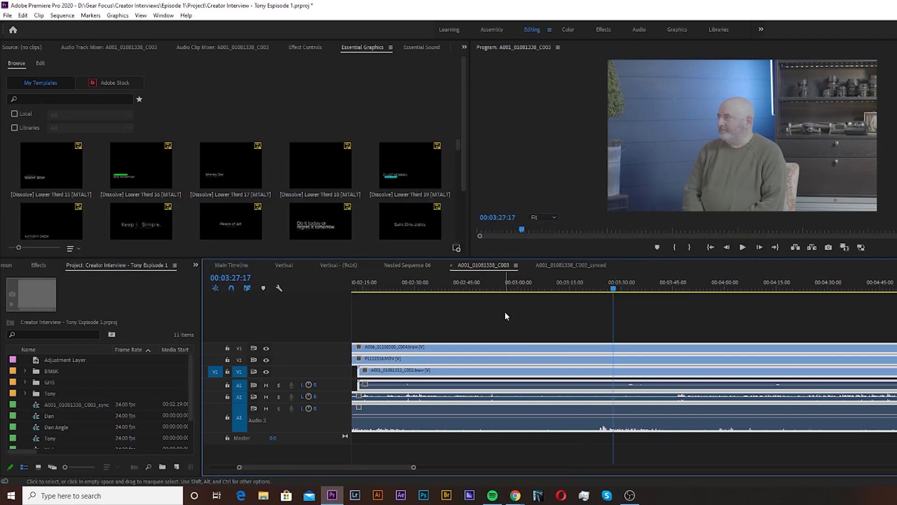
Step: Synchronize the stacked interview clips using Audio as the synchronize point
right_click(641, 386)
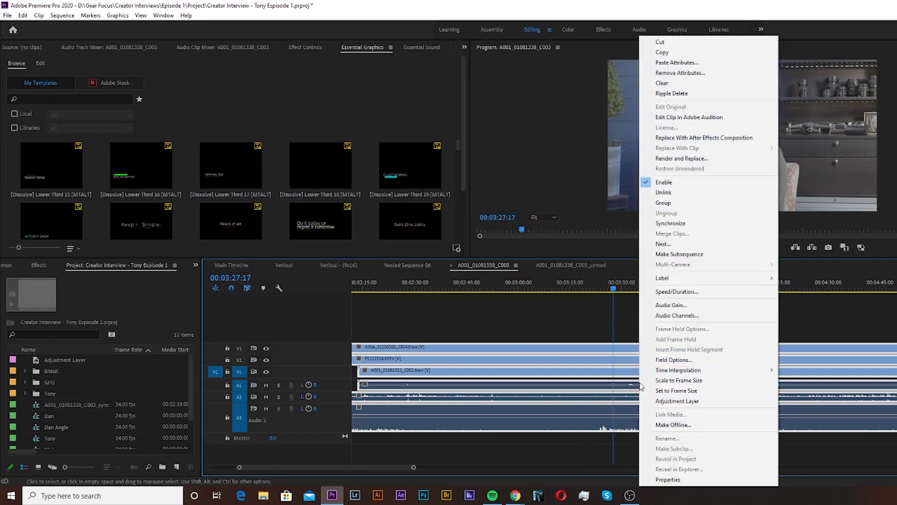
left_click(671, 224)
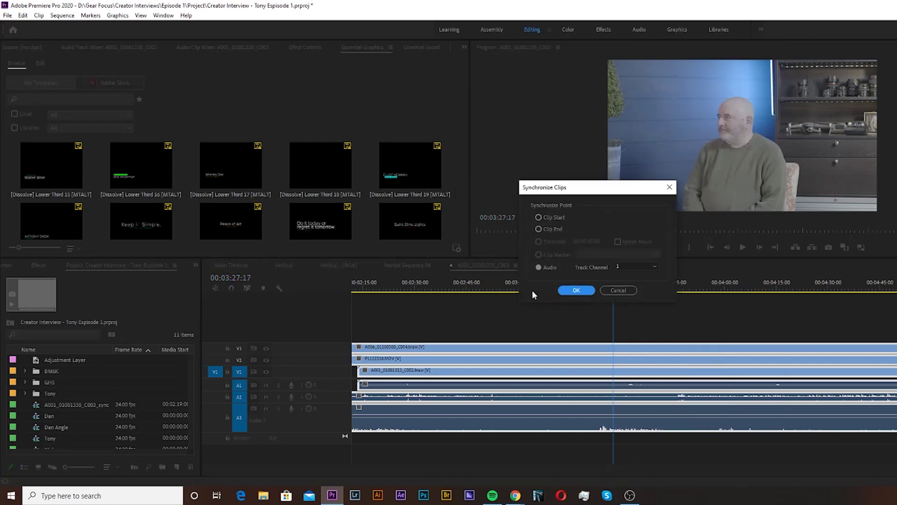
left_click(539, 267)
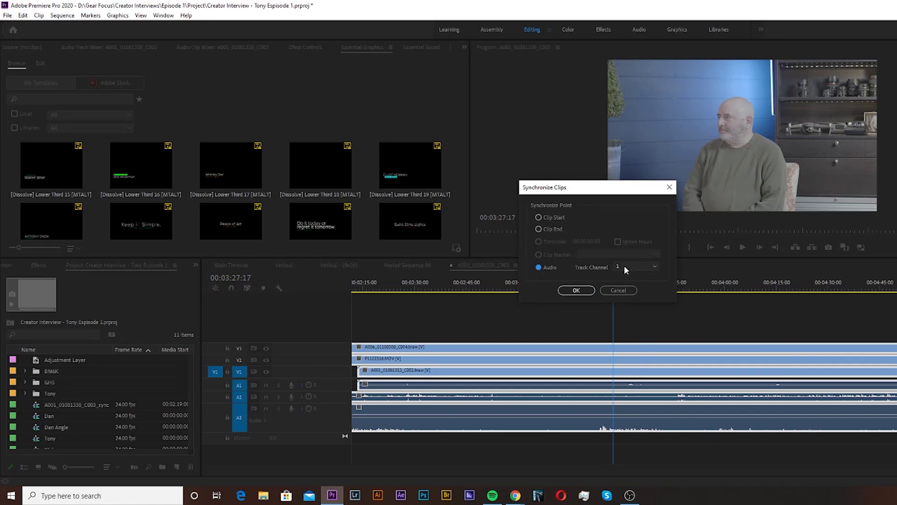
left_click(579, 291)
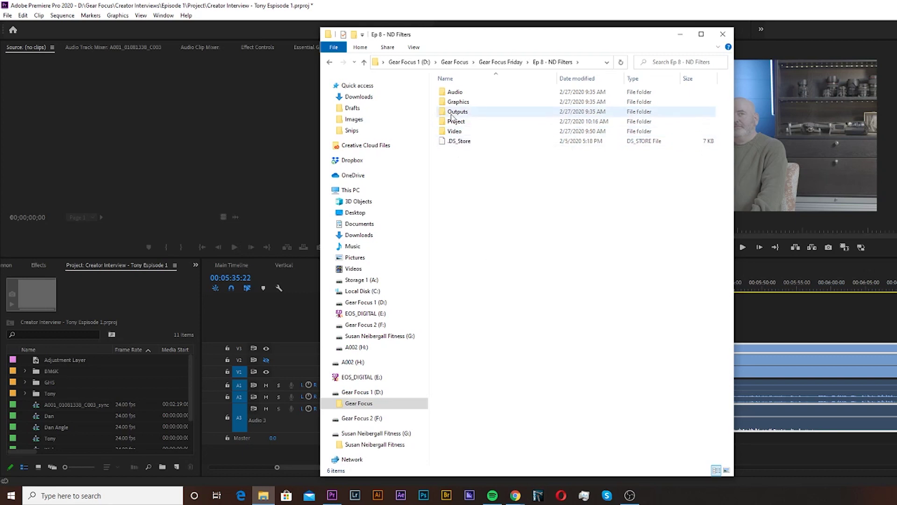
double_click(451, 112)
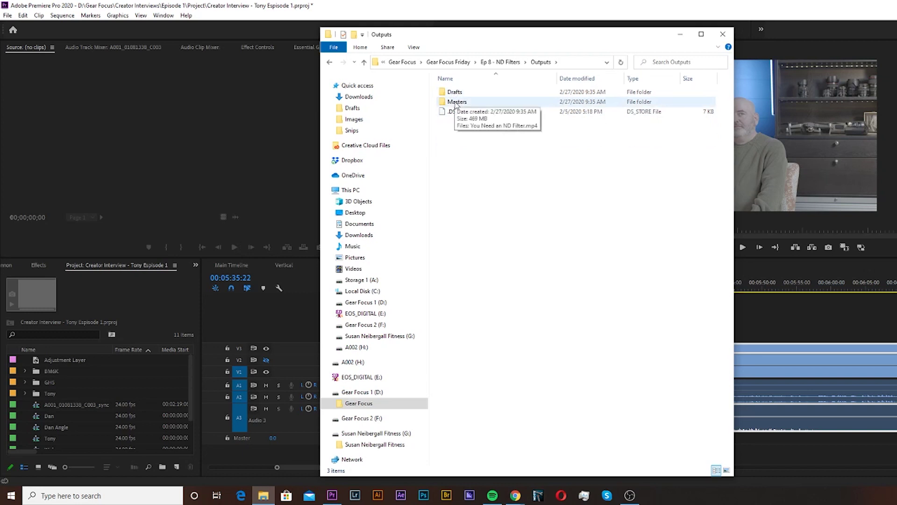
left_click(501, 63)
left_click(499, 92)
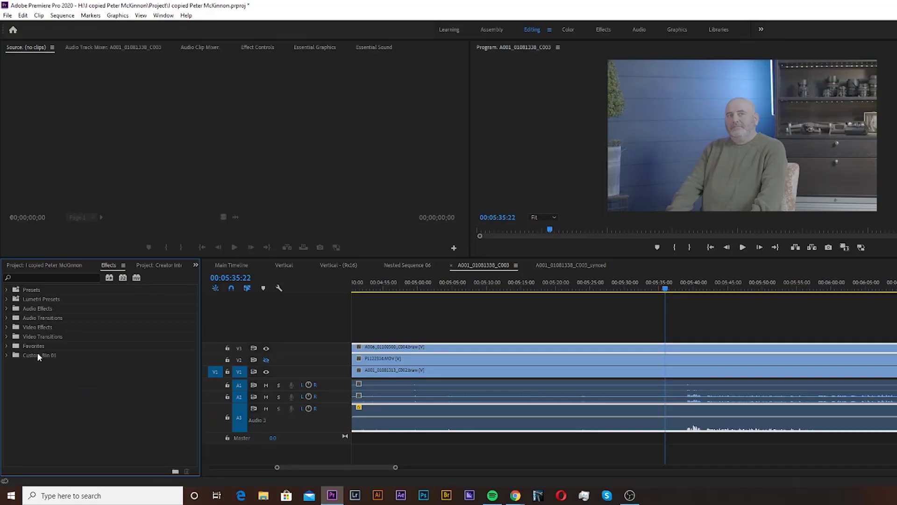
Step: Rename Custom Bin 01 in the Effects panel to Favorites 2
left_click(38, 356)
left_click(32, 356)
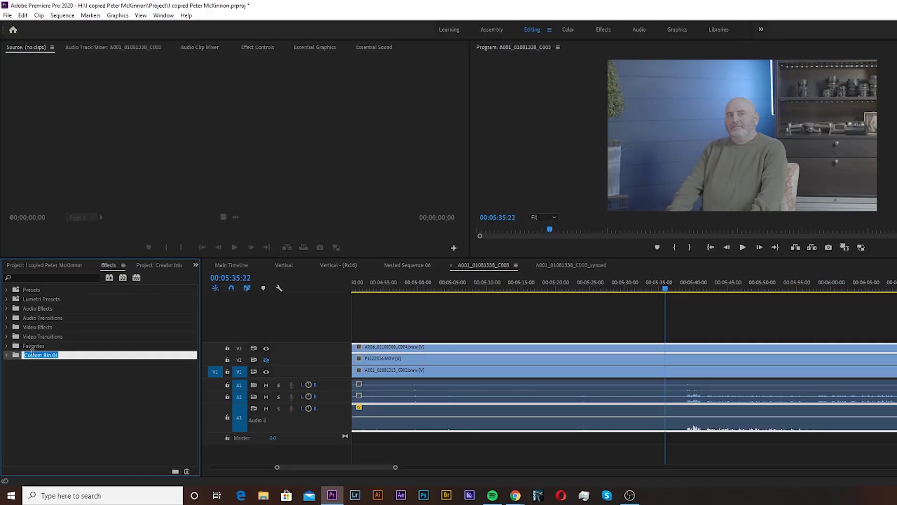
key("BackSpace")
key("Return")
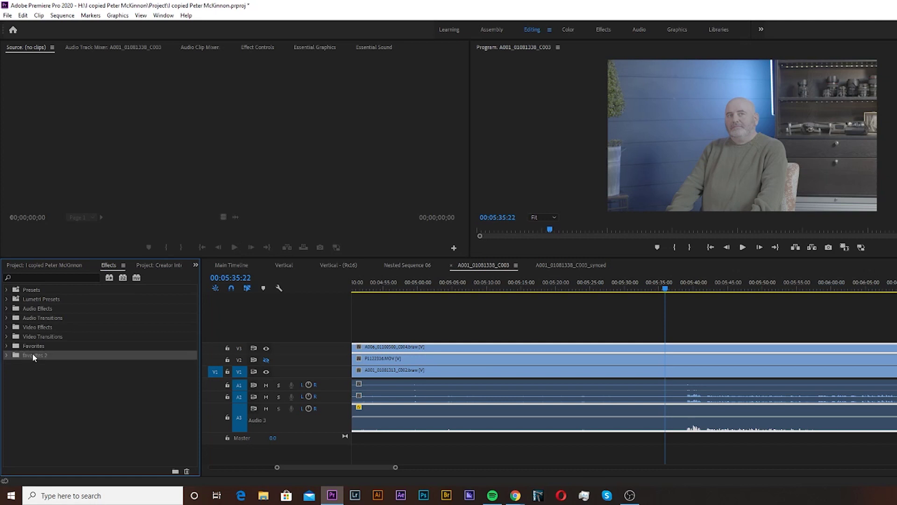
Step: Expand the Favorites bin in the Effects panel to reveal its saved effects
left_click(62, 267)
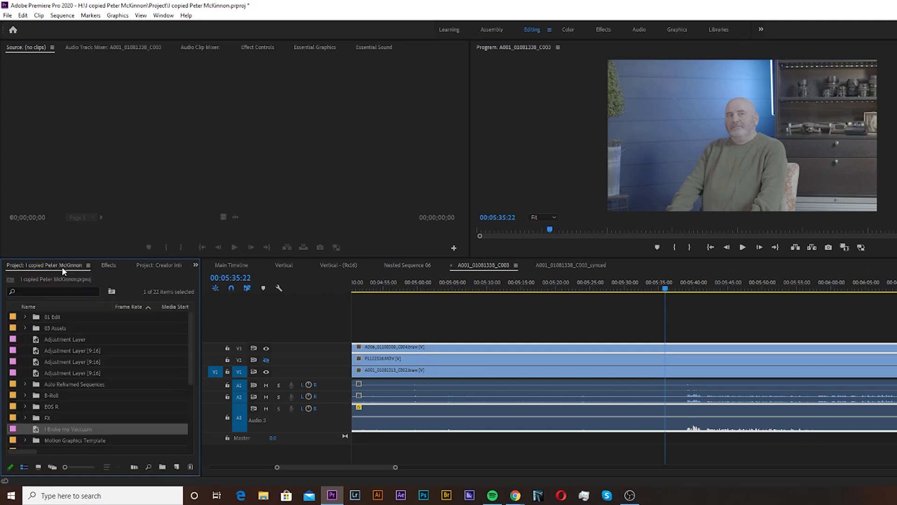
left_click(101, 265)
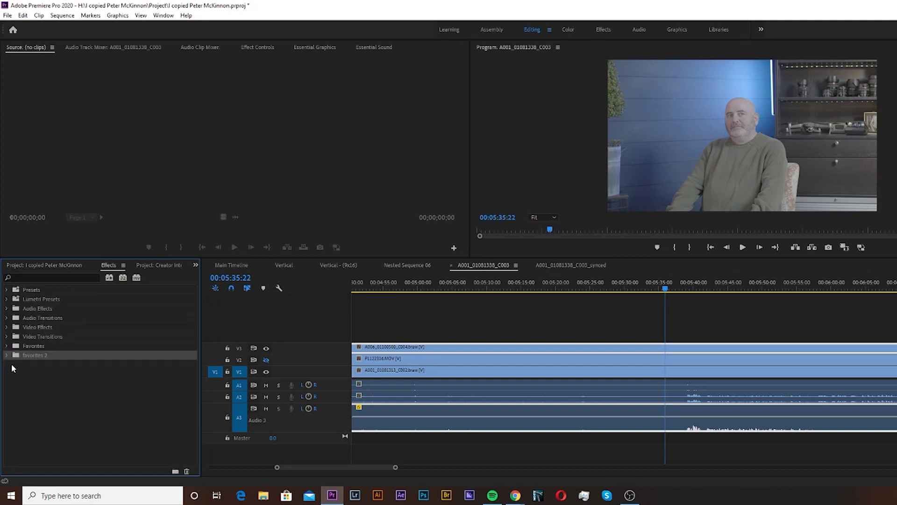
left_click(6, 346)
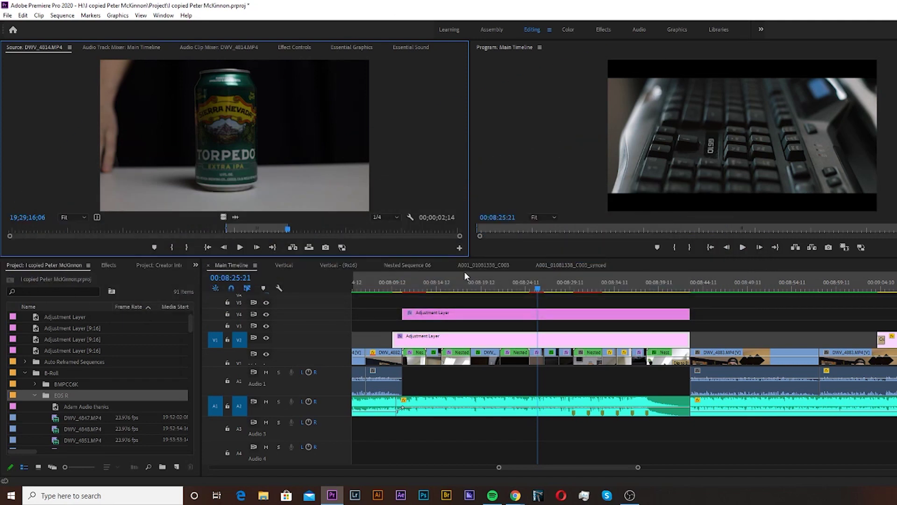
Step: Drag the Torpedo can shot onto the Program monitor's Insert Before drop zone
left_click_drag(465, 276, 536, 358)
left_click_drag(451, 127, 664, 139)
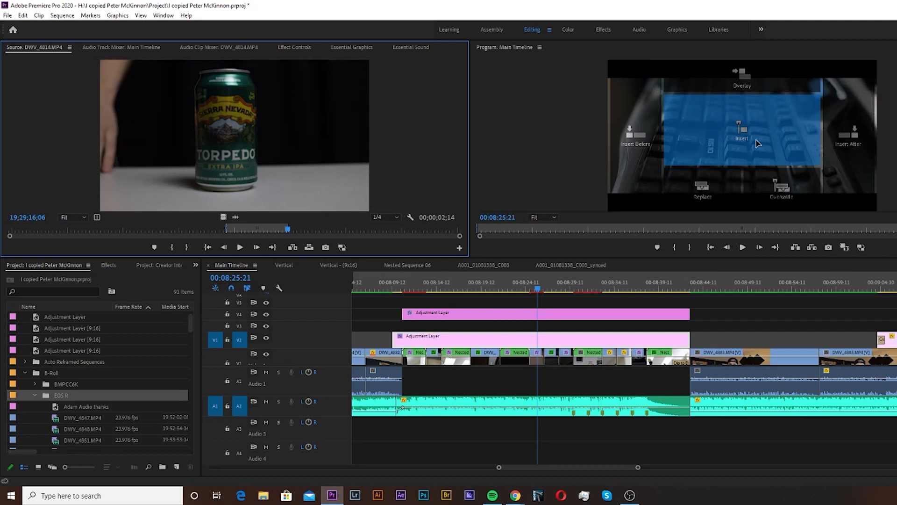
left_click_drag(737, 143, 762, 198)
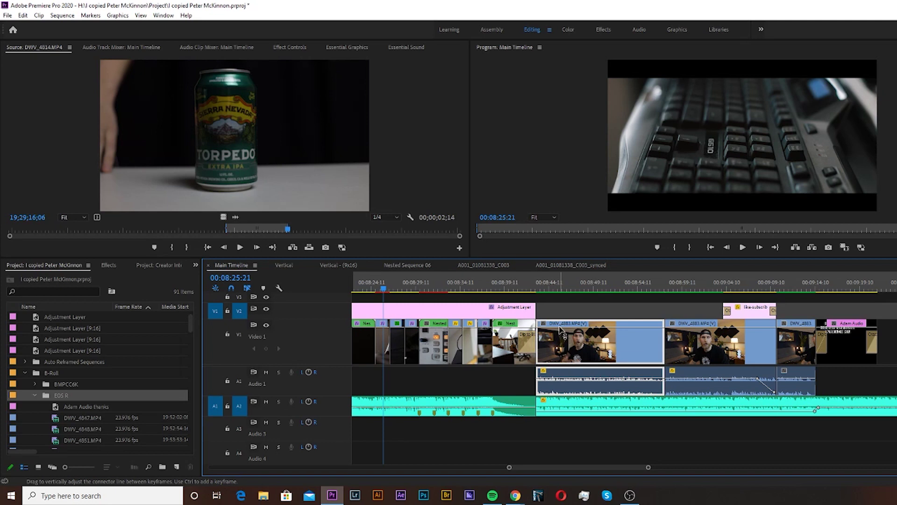
Step: Apply the warmer Lumetri grade to the DWV_4883 master clip and save the project
left_click(685, 337)
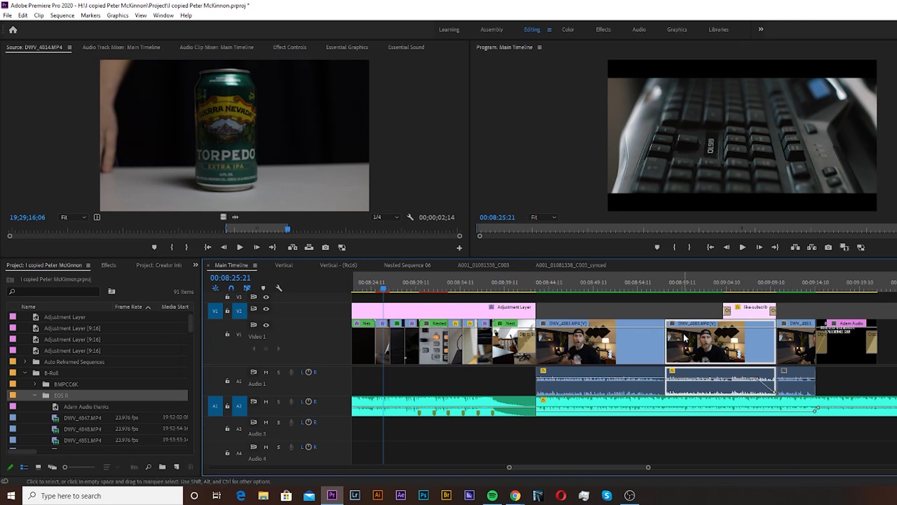
left_click(630, 339)
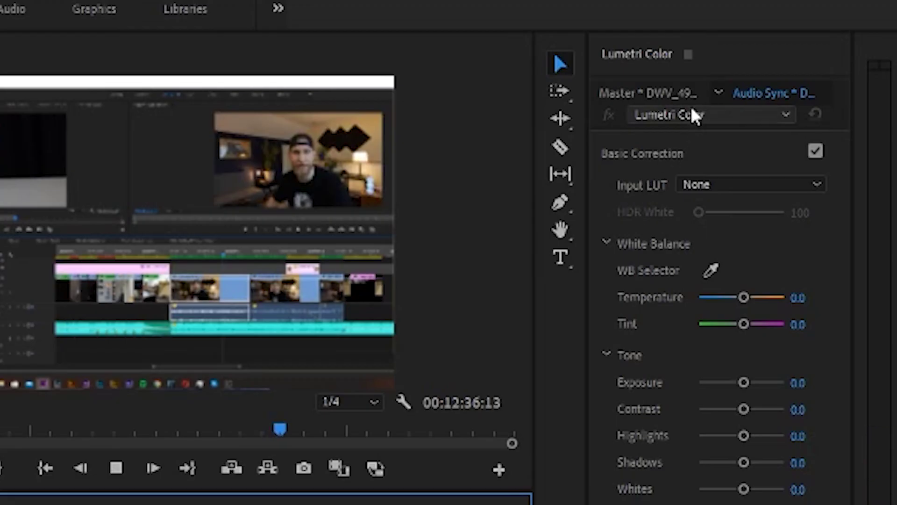
left_click(649, 91)
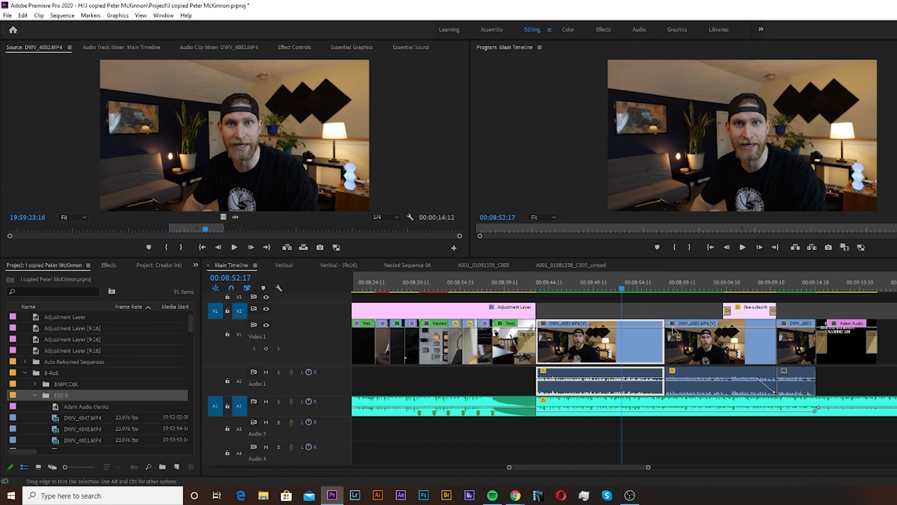
key("ctrl+s")
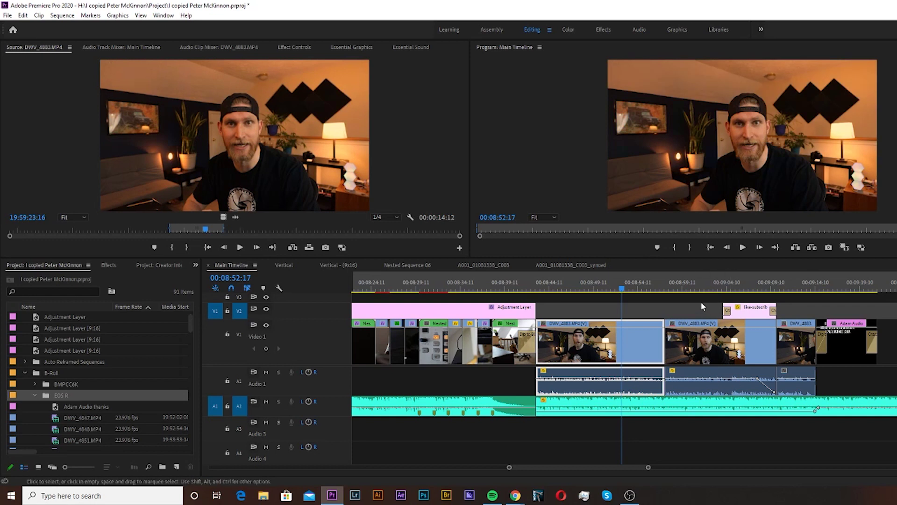
Step: Move the playhead to 00:09:11:18 and zoom the timeline in around it
left_click(691, 285)
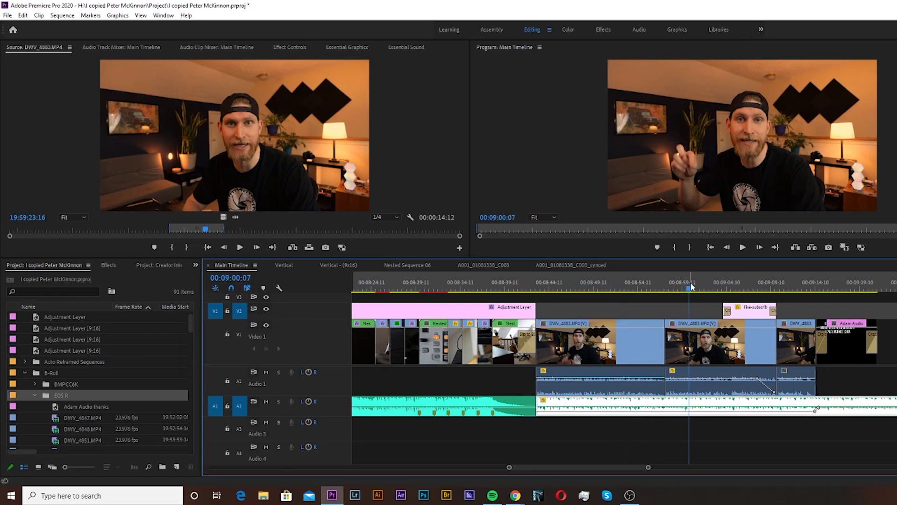
left_click(792, 283)
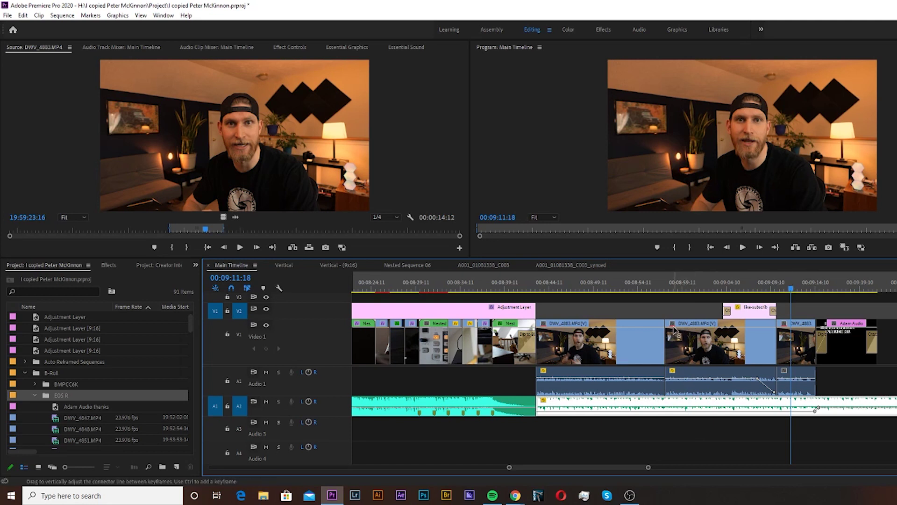
key("equal")
key("equal")
key("equal")
key("equal")
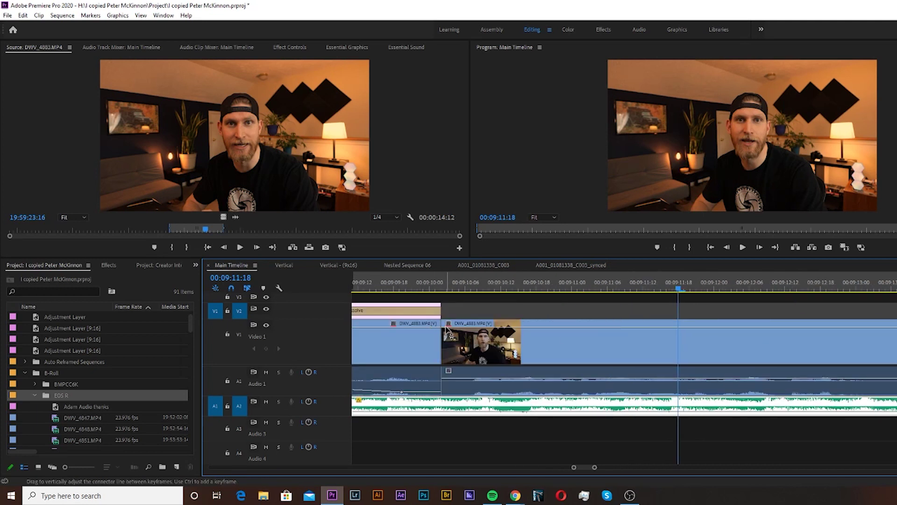
Step: Zoom the Main Timeline out to show all the graded DWV_4883 clips
key("minus")
key("minus")
key("minus")
key("minus")
key("minus")
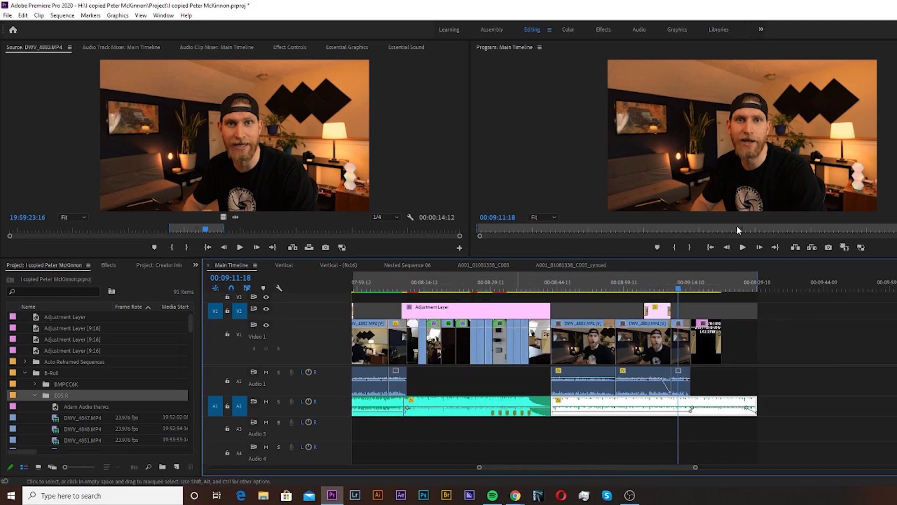